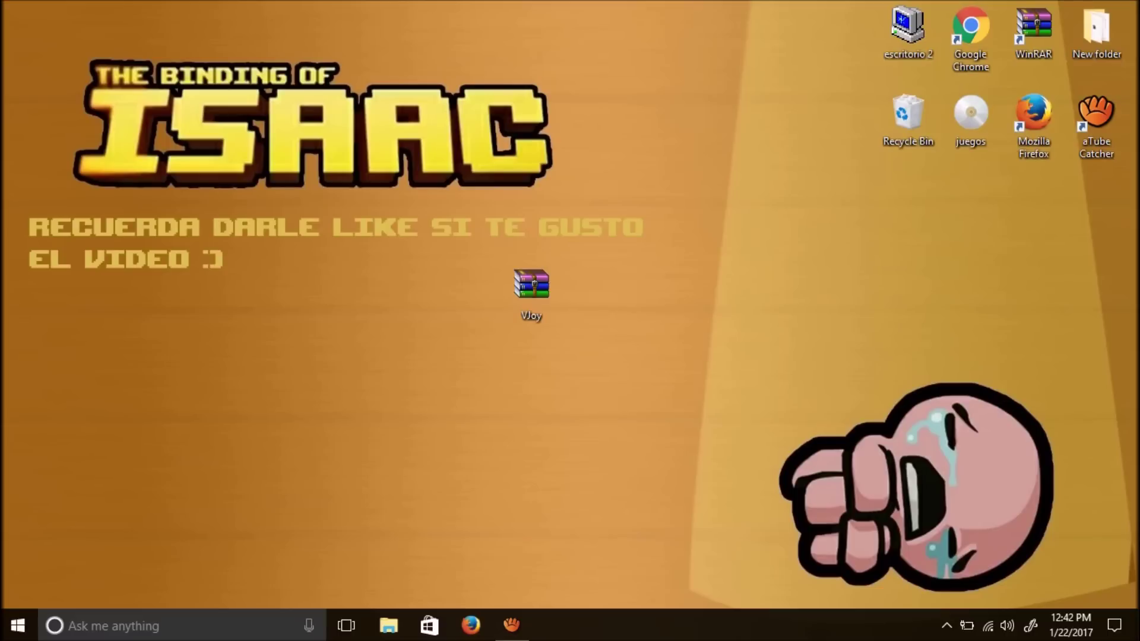
mouse_move(531, 288)
mouse_down()
mouse_move(659, 303)
mouse_move(556, 306)
mouse_move(532, 290)
mouse_move(591, 291)
mouse_move(508, 267)
mouse_move(594, 287)
mouse_move(531, 286)
mouse_up()
mouse_move(417, 212)
mouse_down()
mouse_move(600, 351)
mouse_move(647, 427)
mouse_move(626, 377)
mouse_move(461, 276)
mouse_move(469, 225)
mouse_move(444, 222)
mouse_move(586, 349)
mouse_move(602, 381)
mouse_up()
mouse_move(531, 292)
mouse_down()
mouse_move(593, 295)
mouse_move(531, 297)
mouse_up()
drag(531, 292, 593, 294)
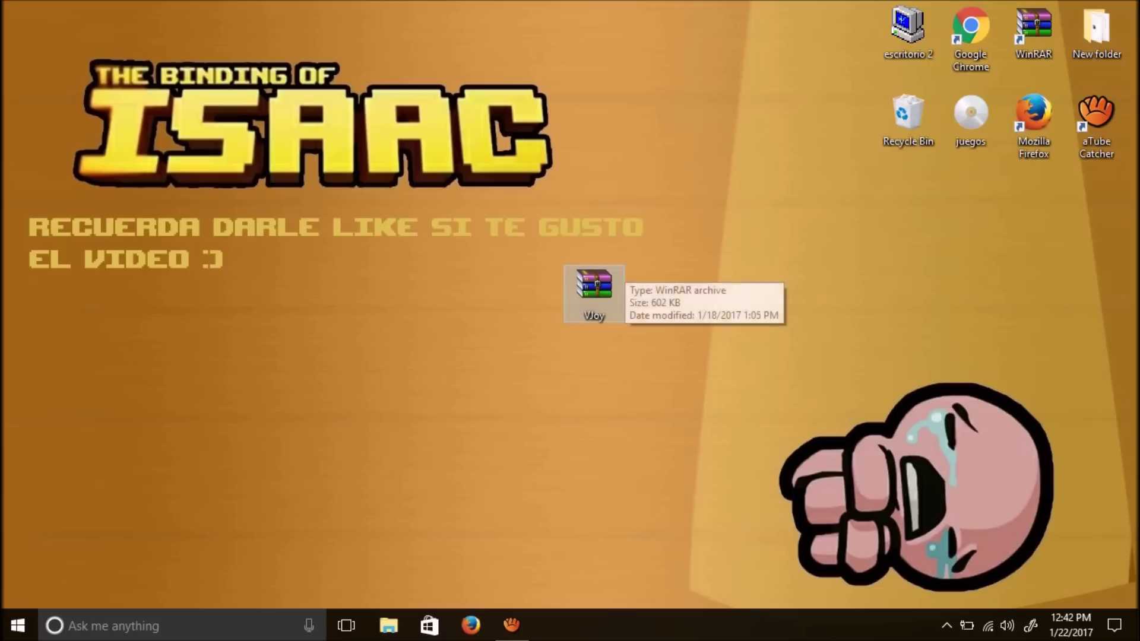
drag(593, 289, 531, 374)
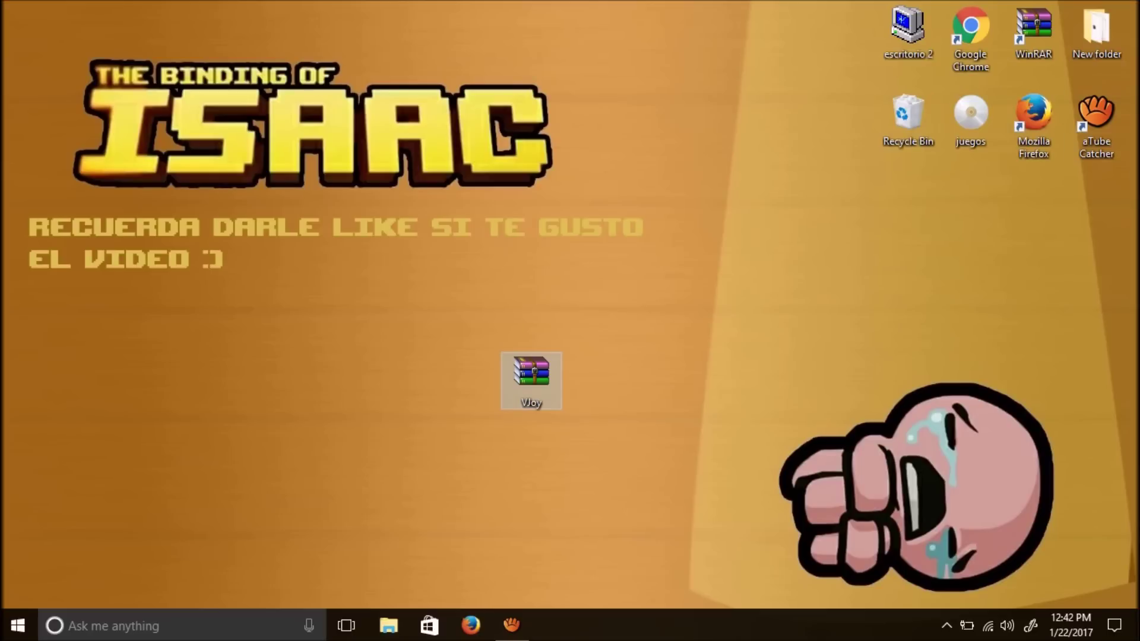
mouse_move(501, 410)
mouse_down()
mouse_move(580, 308)
mouse_move(577, 267)
mouse_up()
drag(531, 374, 593, 285)
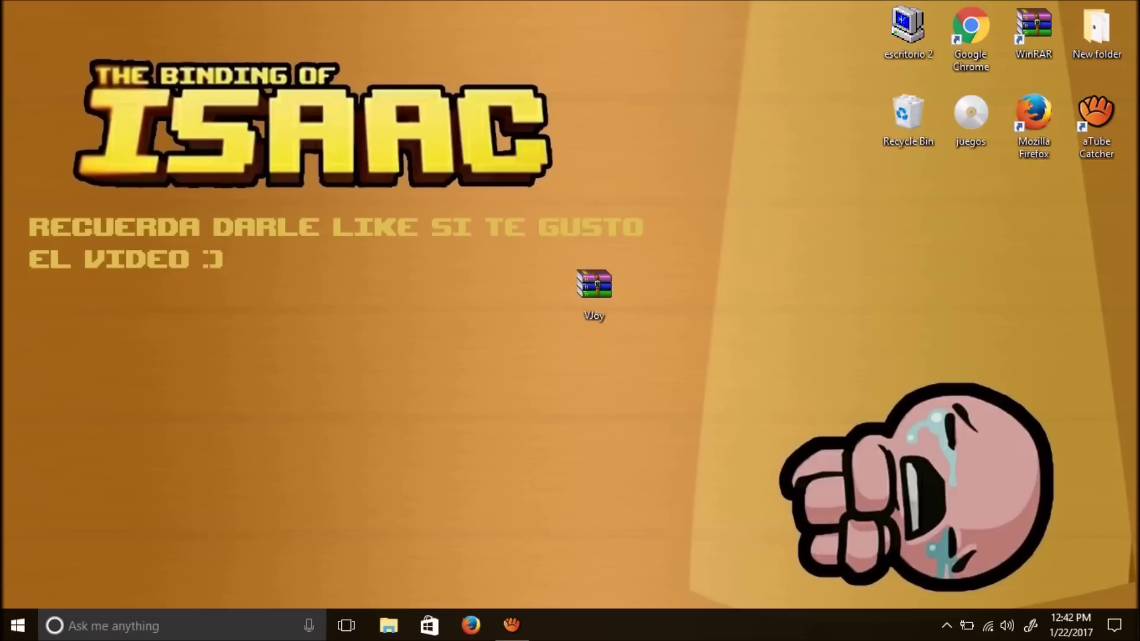
mouse_move(593, 288)
mouse_down()
mouse_move(496, 297)
mouse_move(594, 288)
mouse_up()
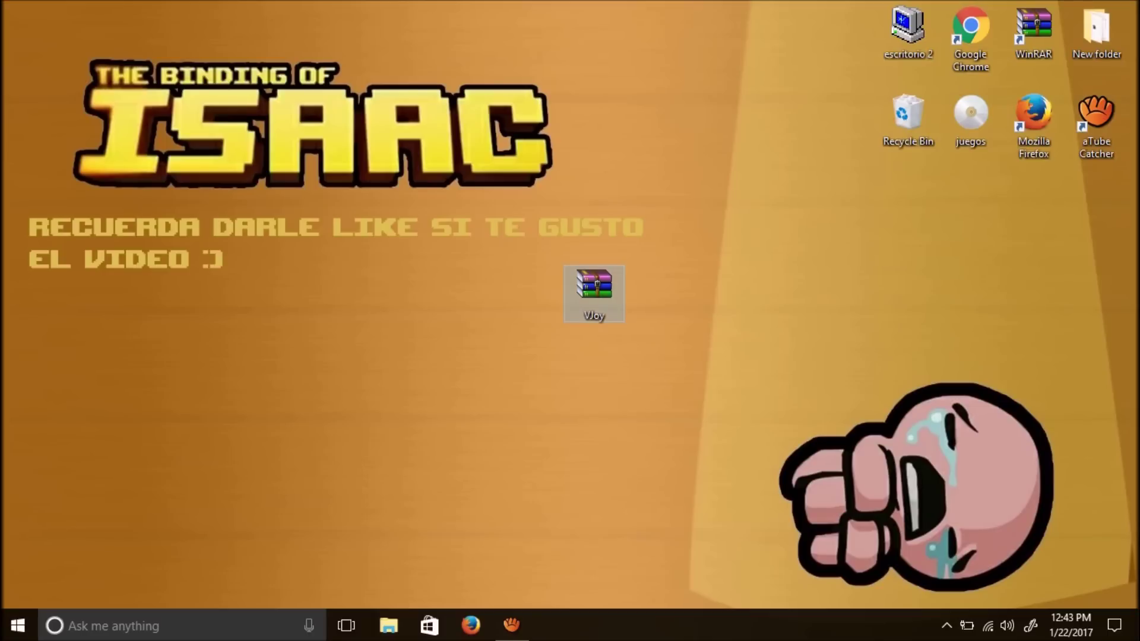
- View the contents of the VJoy archive, close it and move the archive to the Recycle Bin
key(Return)
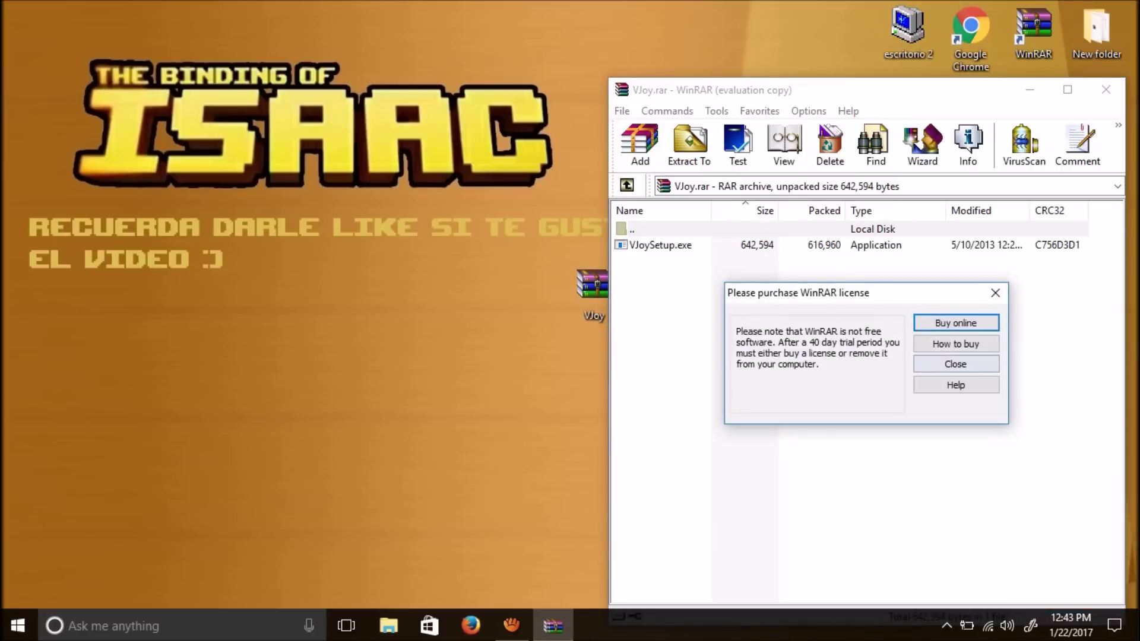
key(Escape)
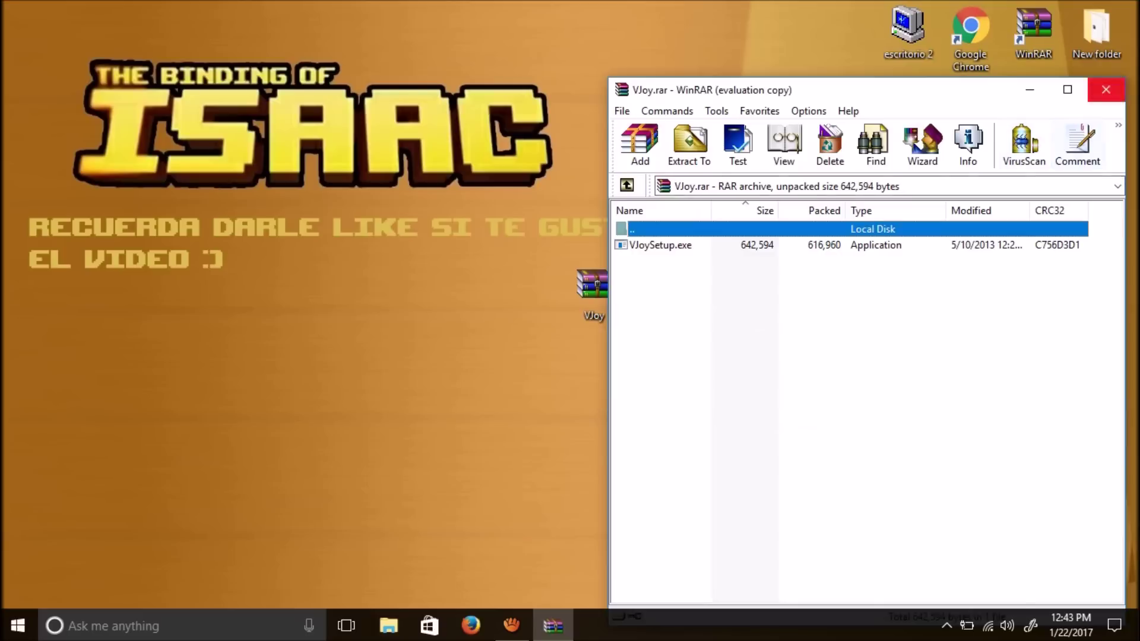
click(1105, 90)
drag(594, 291, 902, 119)
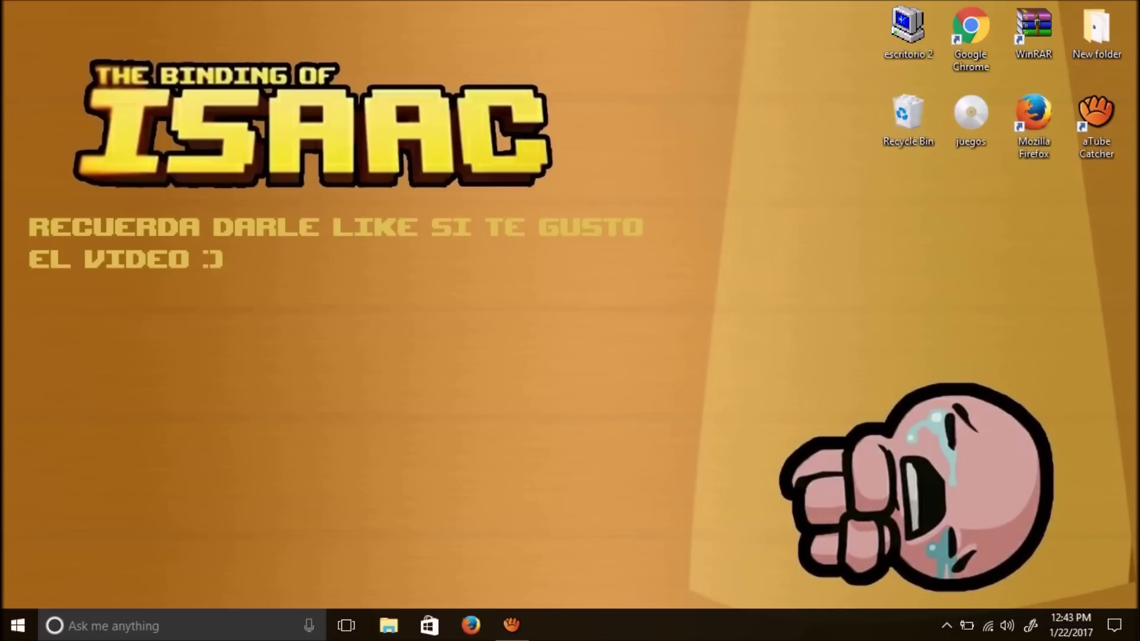
- Search the computer for vjoy and start the VJoy desktop app
click(946, 624)
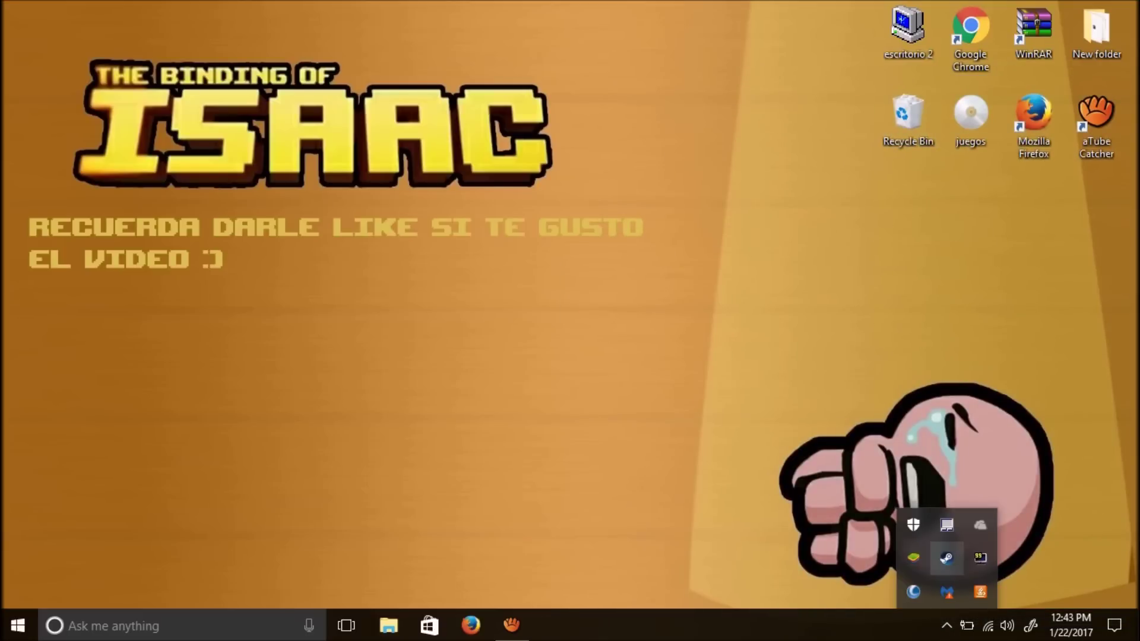
click(178, 625)
text(vjoy)
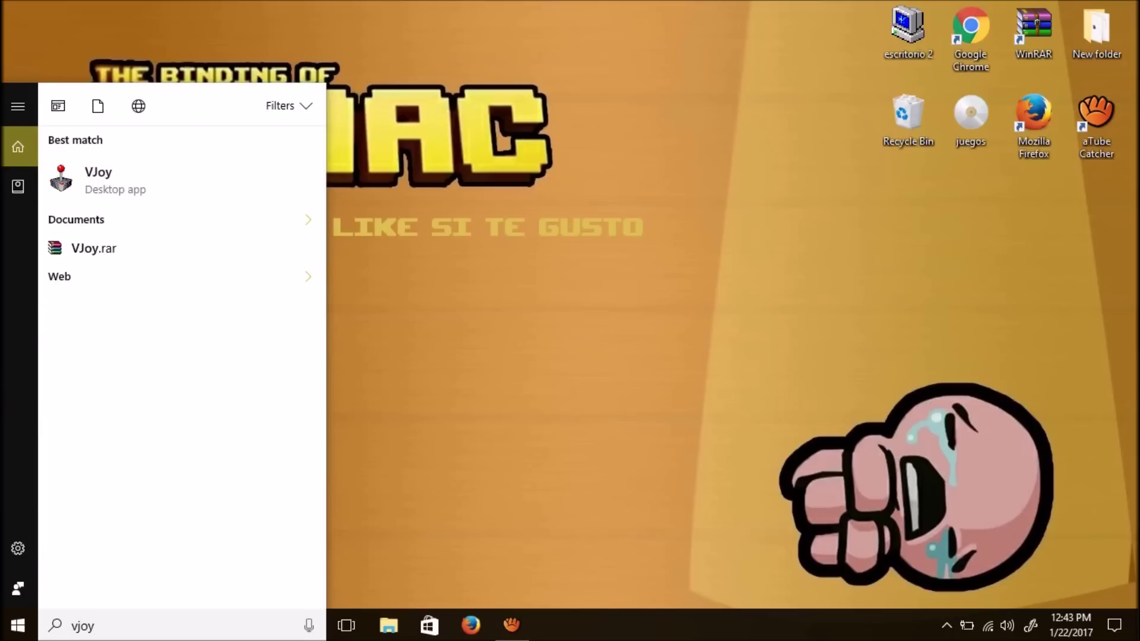
key(Escape)
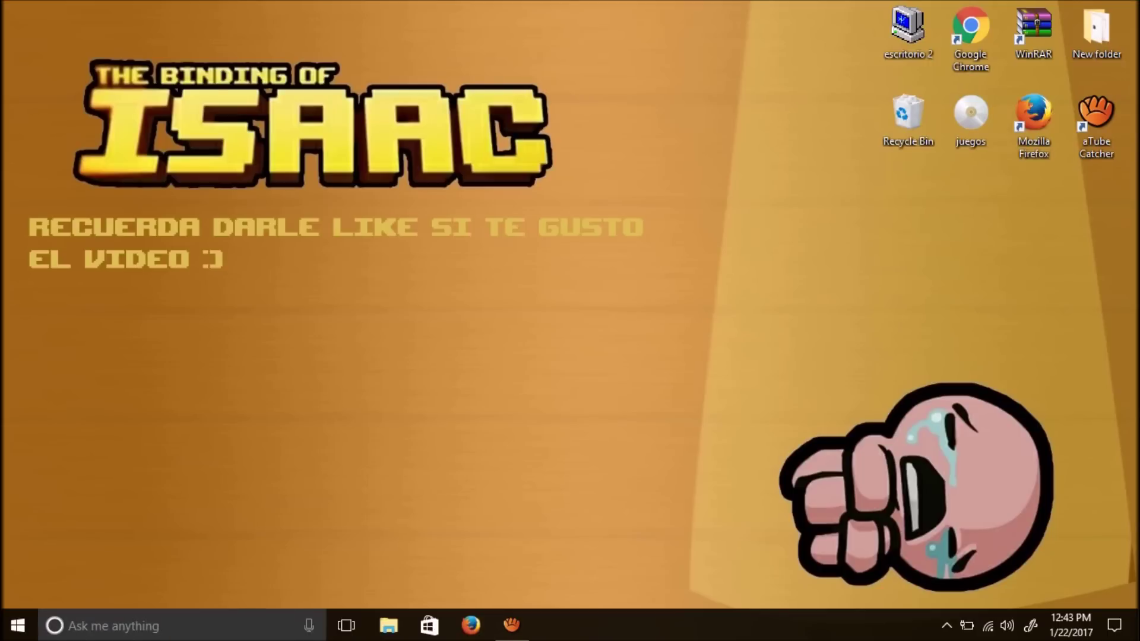
- Open the VJoy Virtual Joystick Settings window of the running VJoy app and reposition it on the desktop
click(946, 625)
right_click(896, 591)
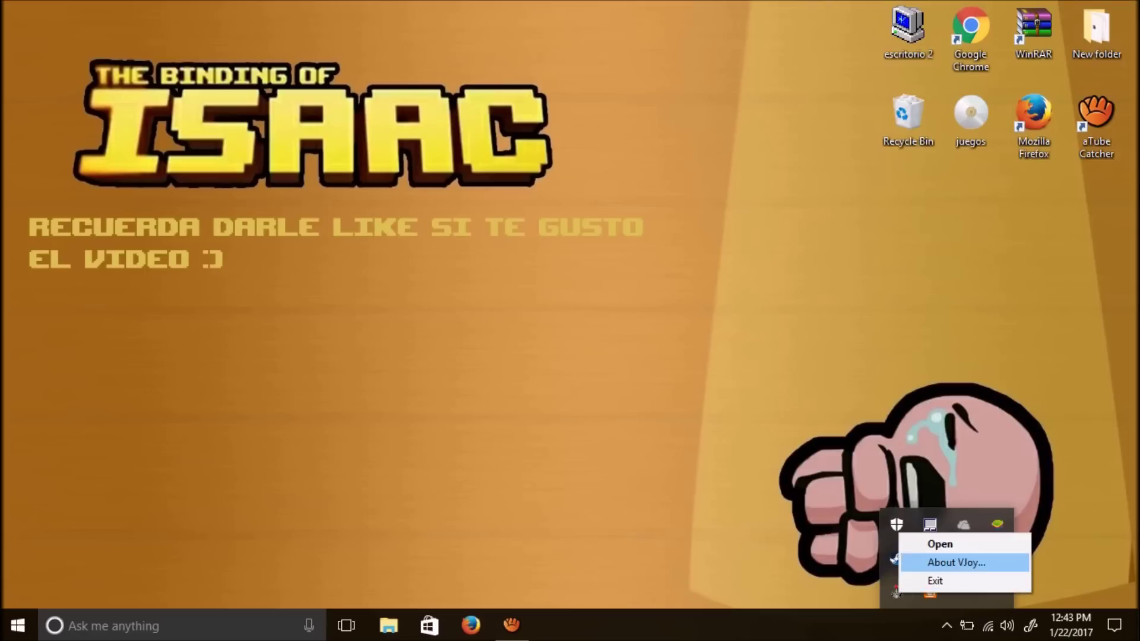
click(939, 543)
drag(535, 145, 572, 144)
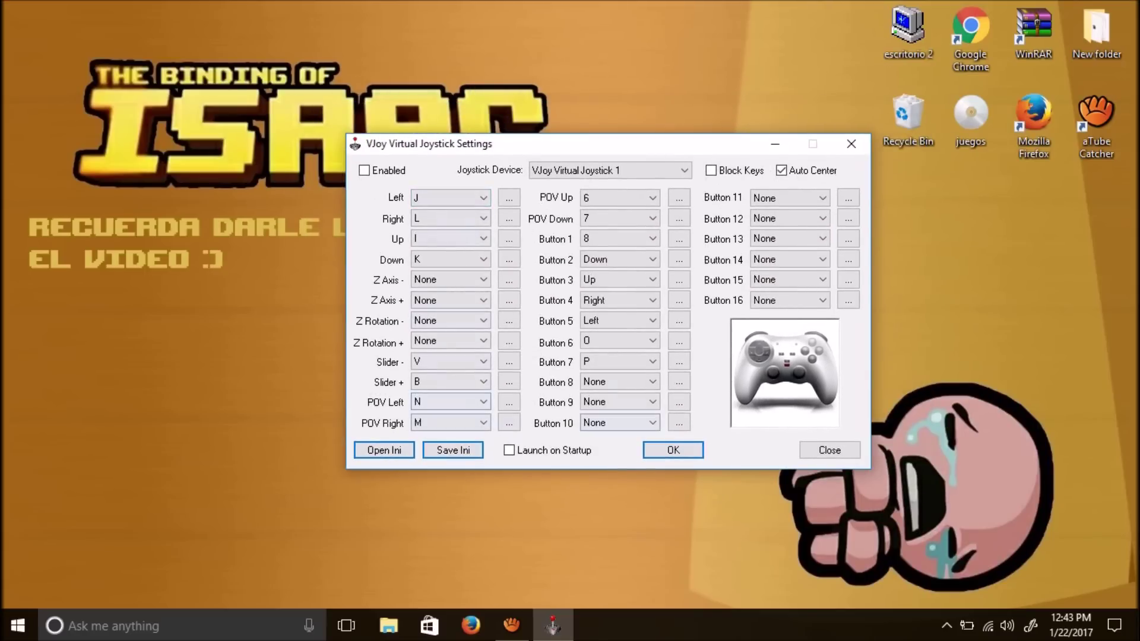
- Look through the available joystick devices and switch to VJoy Virtual Joystick 2
click(606, 170)
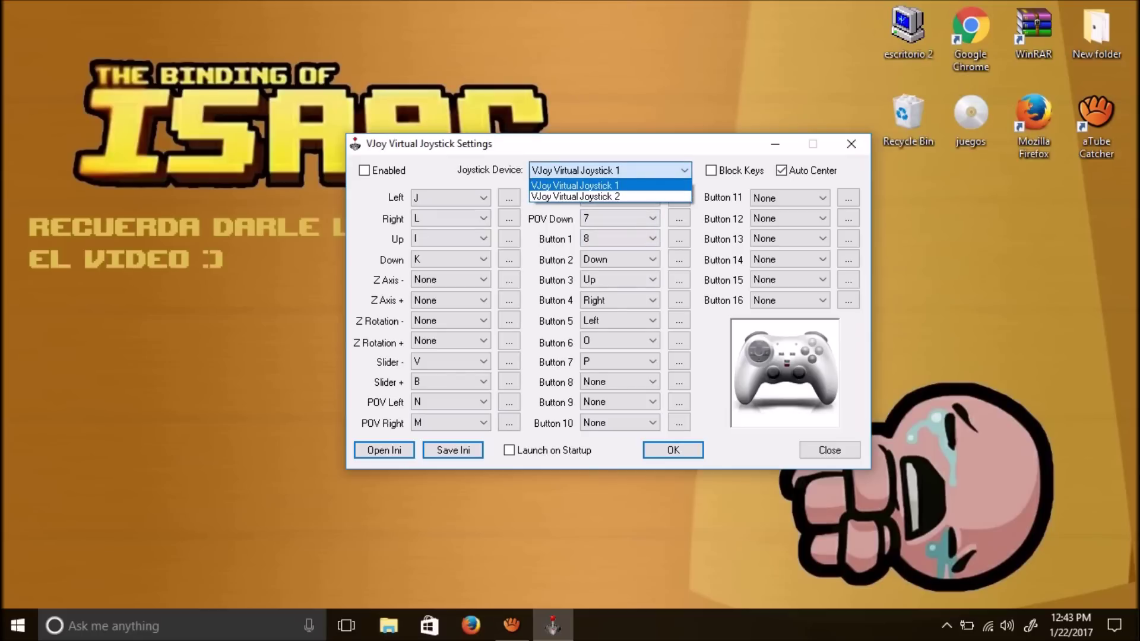
click(606, 185)
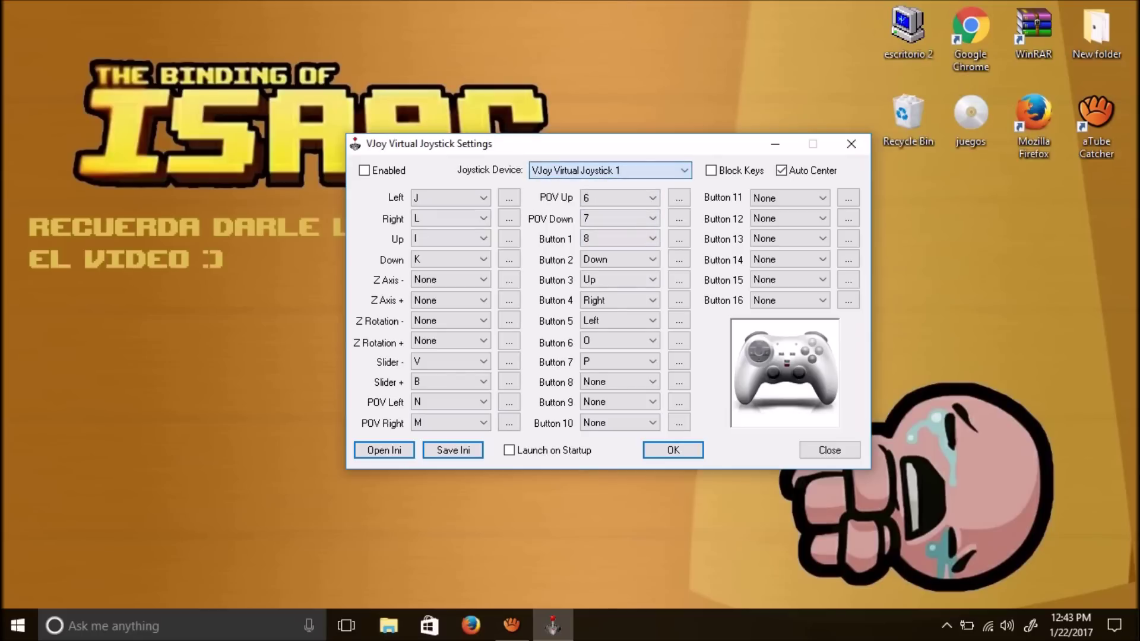
click(605, 170)
click(605, 197)
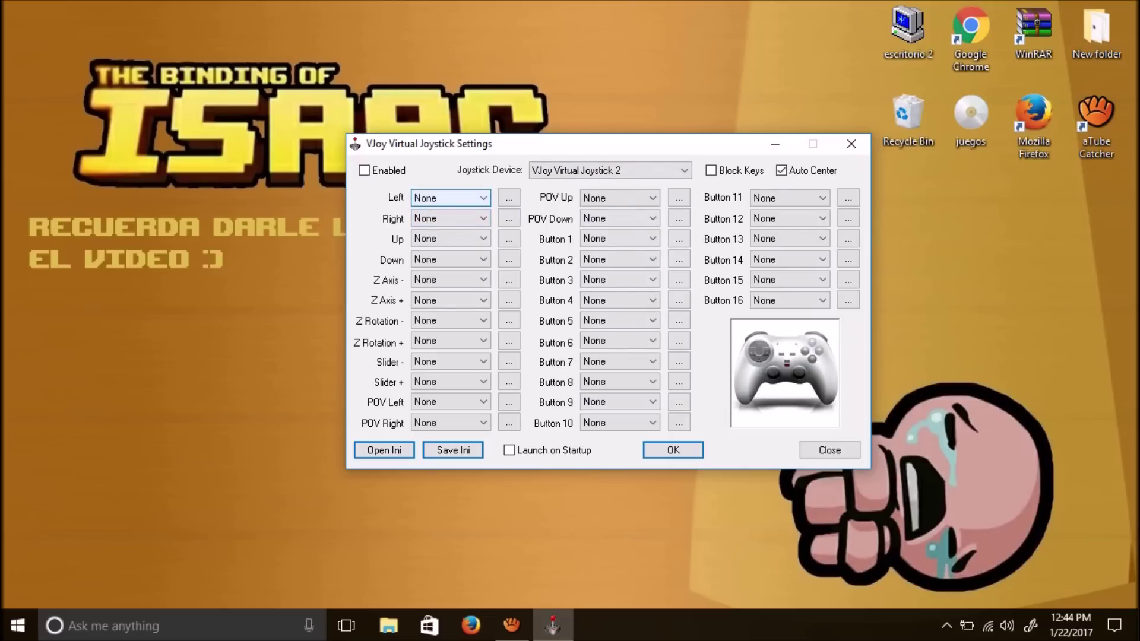
- Assign I to the Left control of VJoy Virtual Joystick 2 and switch back to VJoy Virtual Joystick 1
click(450, 198)
key(i)
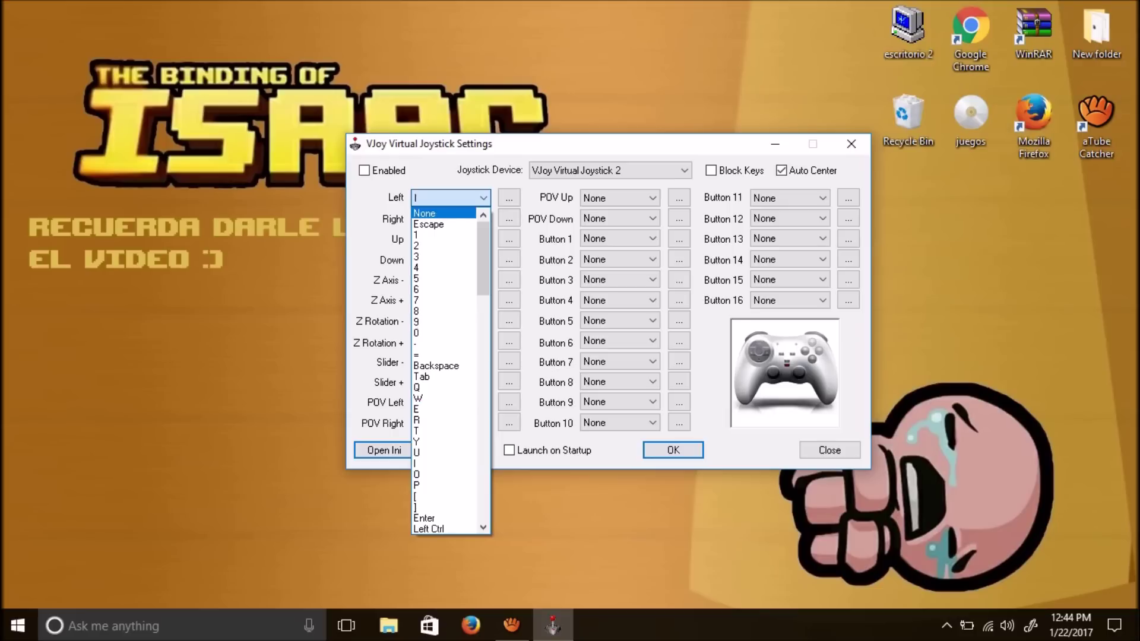
click(450, 198)
click(609, 171)
click(575, 185)
key(Return)
click(450, 198)
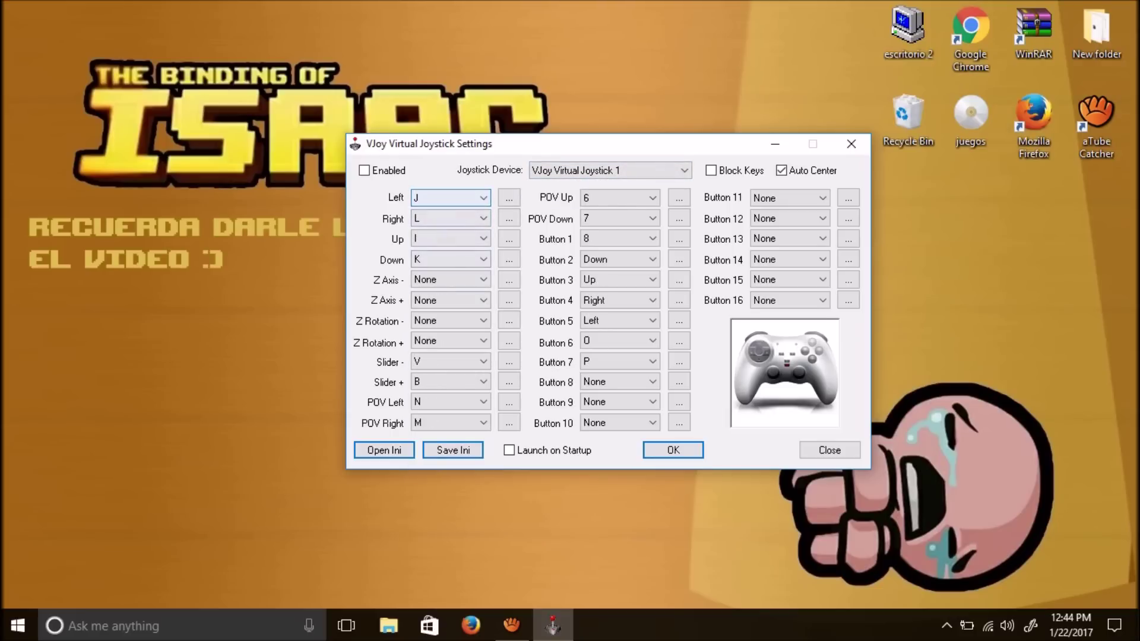
- Review the key assignments of VJoy Virtual Joystick 1, enable the virtual joystick and accept the settings
click(450, 259)
click(449, 239)
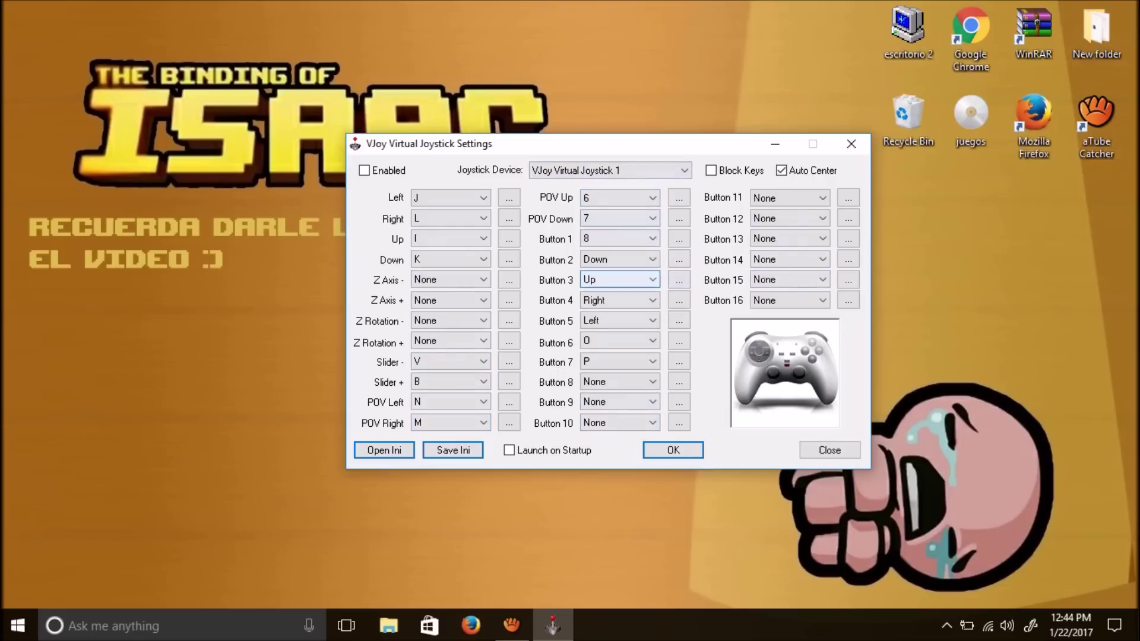
drag(452, 143, 449, 95)
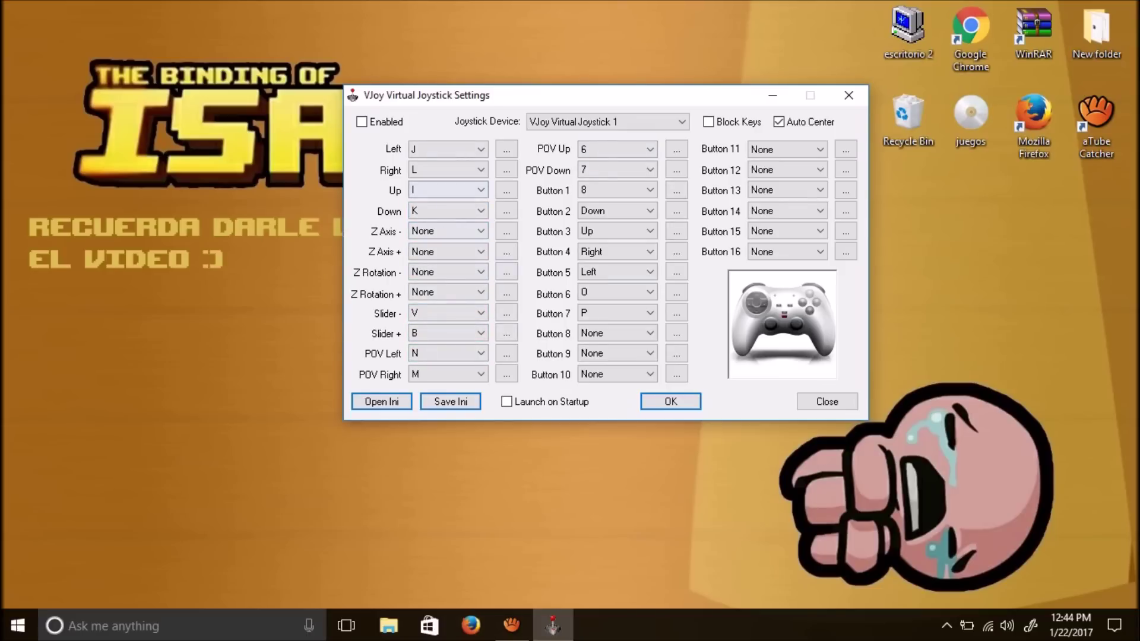
click(361, 122)
click(670, 401)
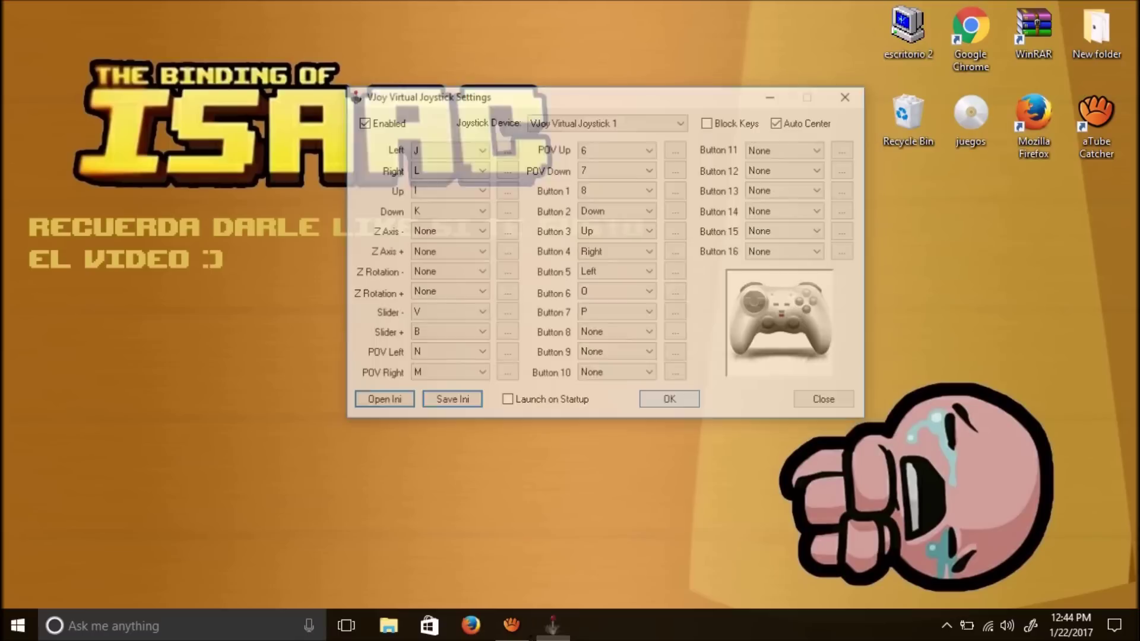
- Launch The Binding Of Isaac Rebirth through the Steam client running in the background
click(946, 625)
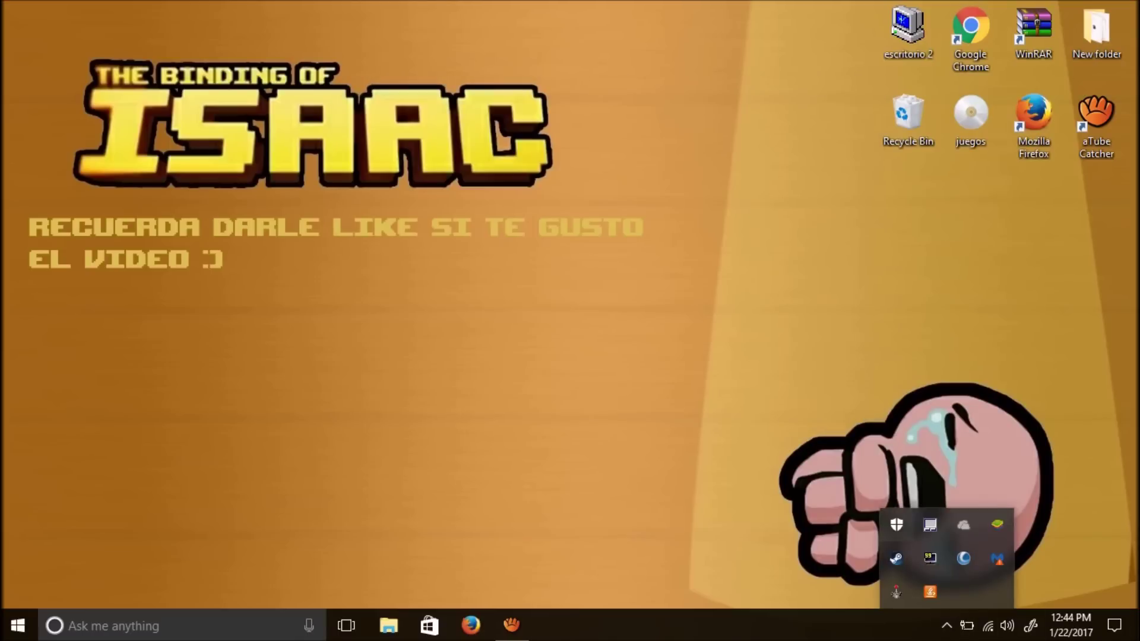
click(908, 475)
click(946, 626)
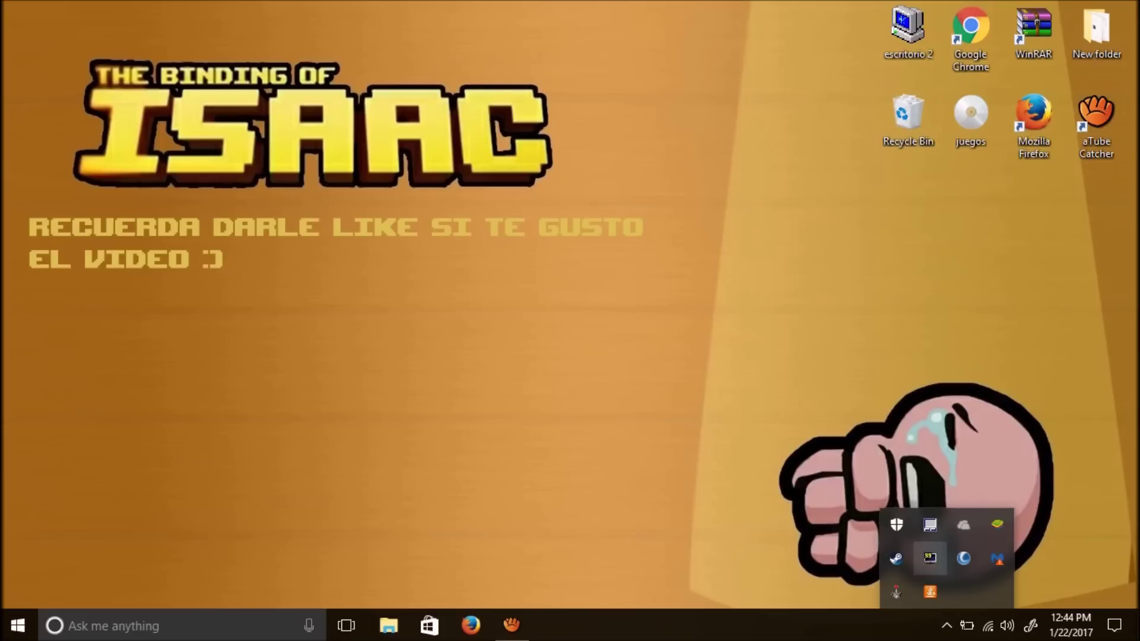
right_click(896, 558)
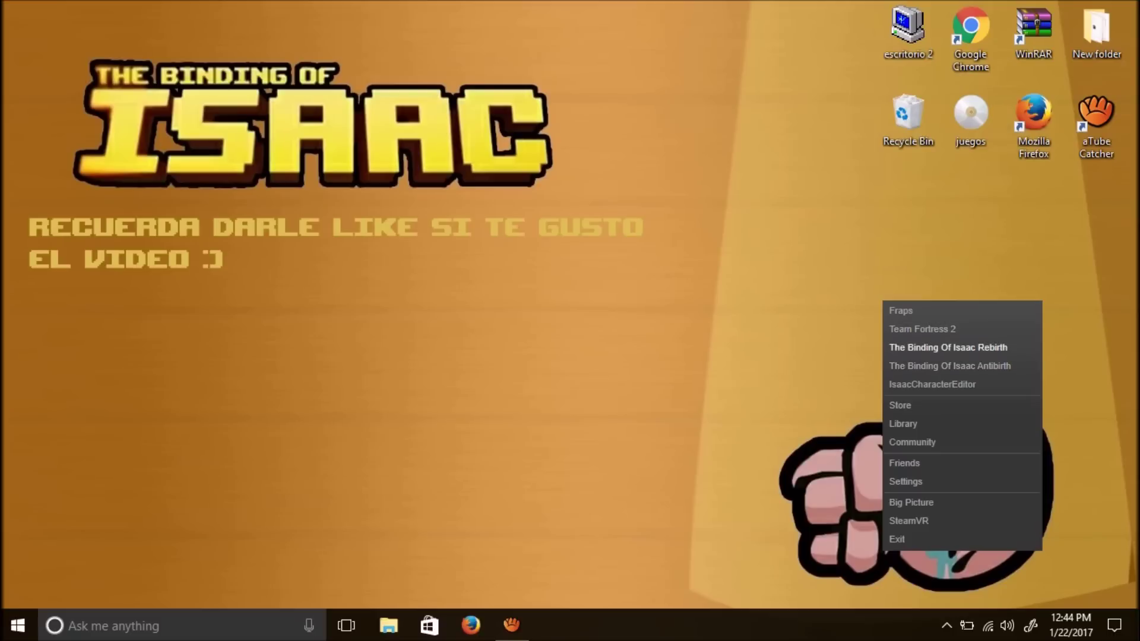
click(948, 347)
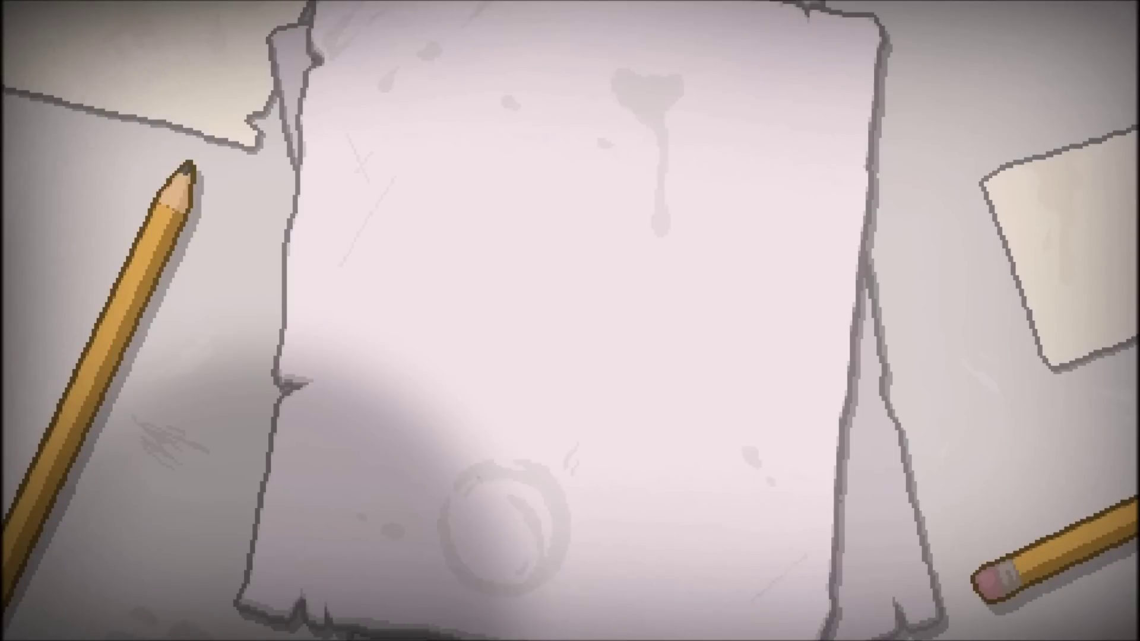
- Skip the intro, load save File 2 and open the game's options
key(space)
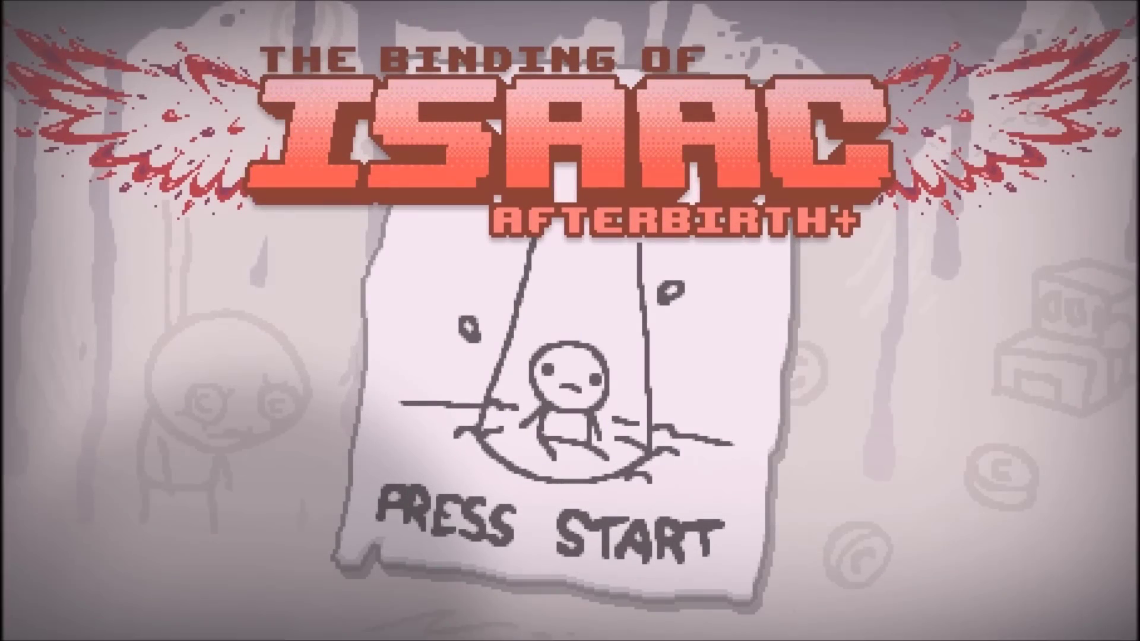
key(space)
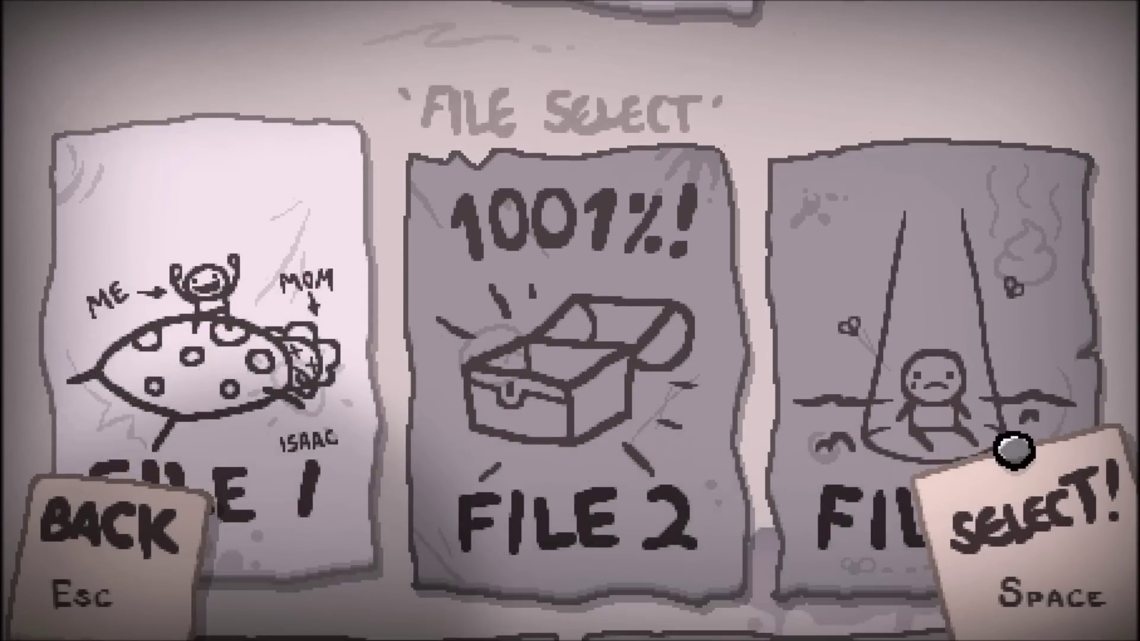
key(space)
key(Down)
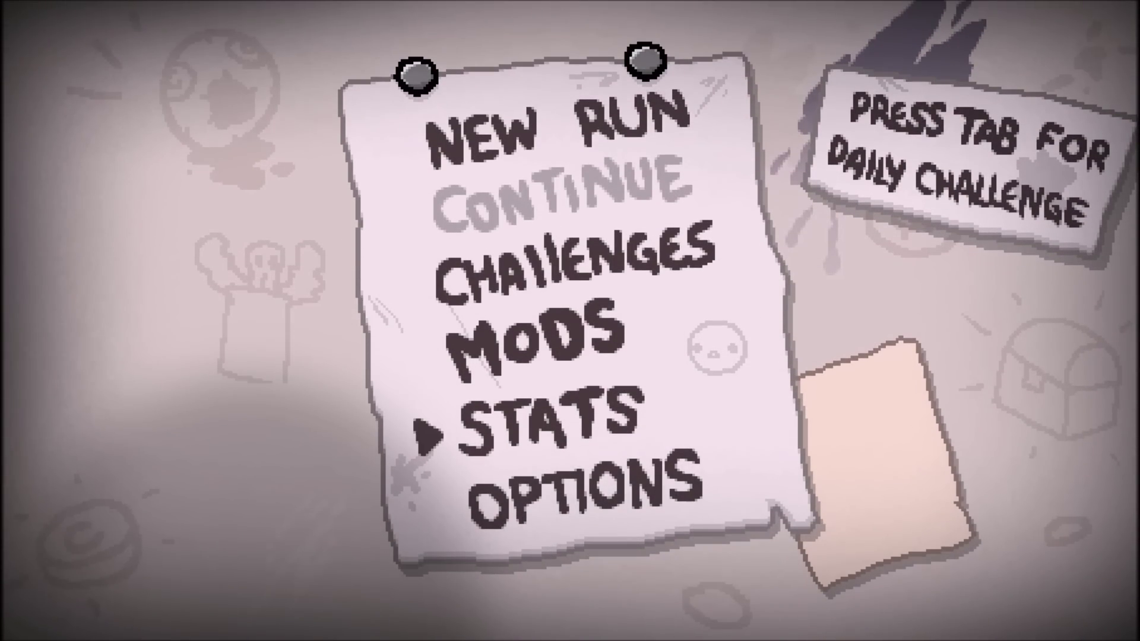
key(space)
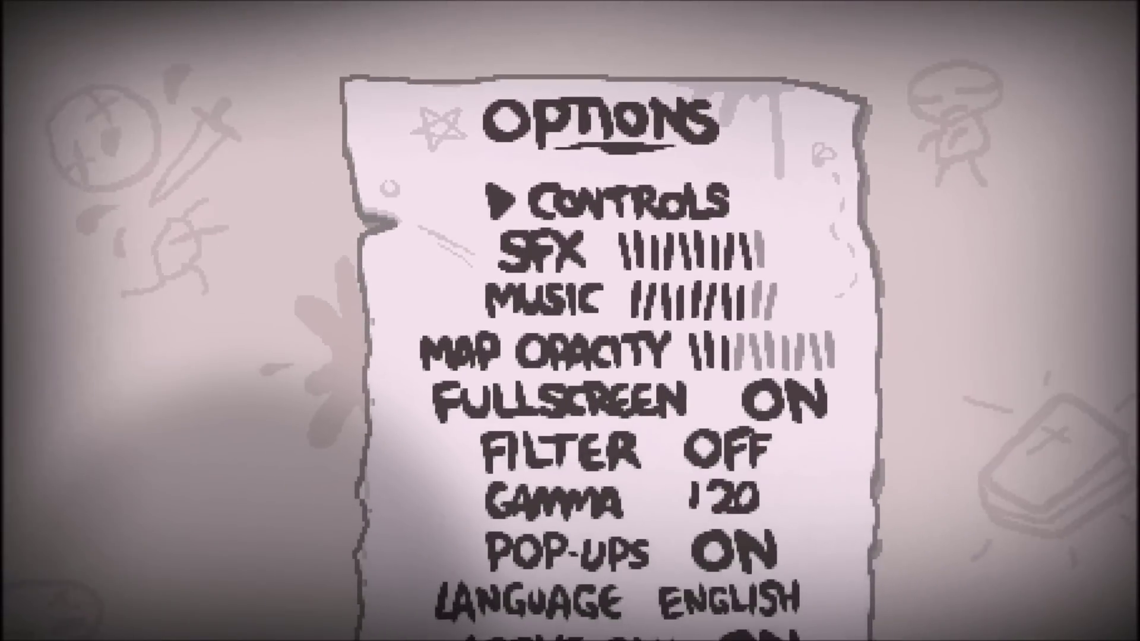
- Lower the SFX volume to two bars and the music volume to one bar, and return to the title screen
key(Down)
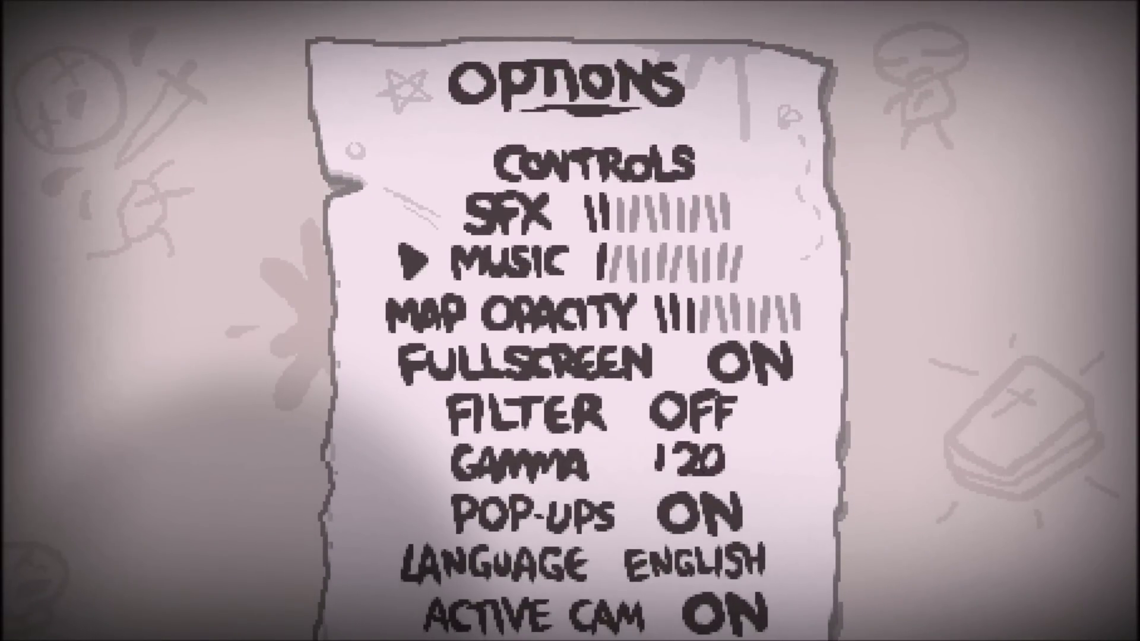
key(Escape)
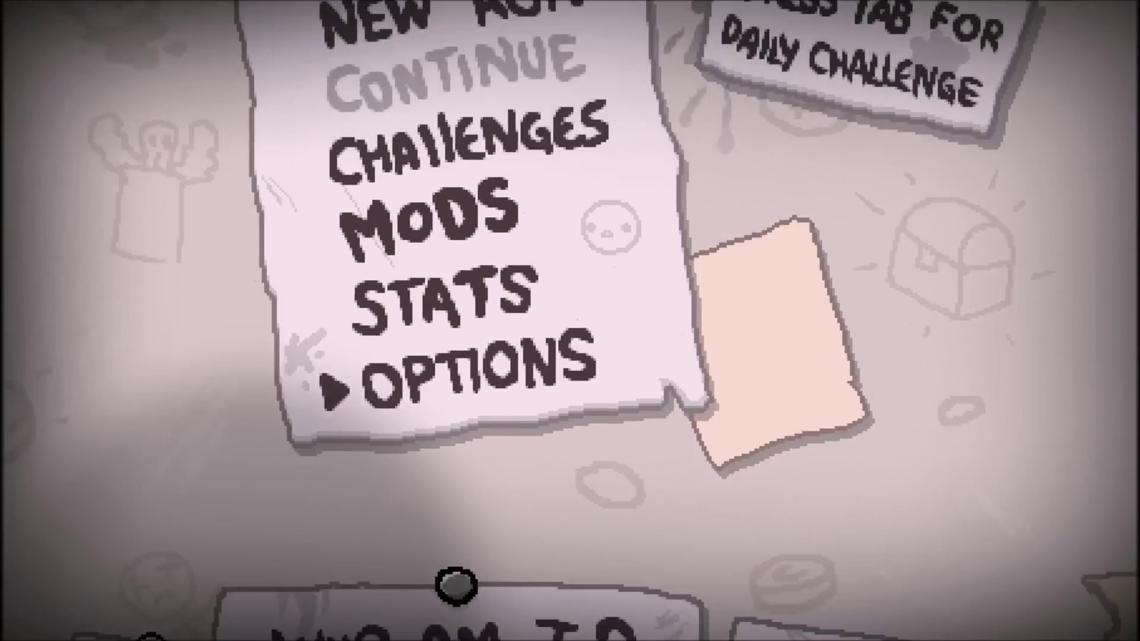
key(Escape)
key(Escape)
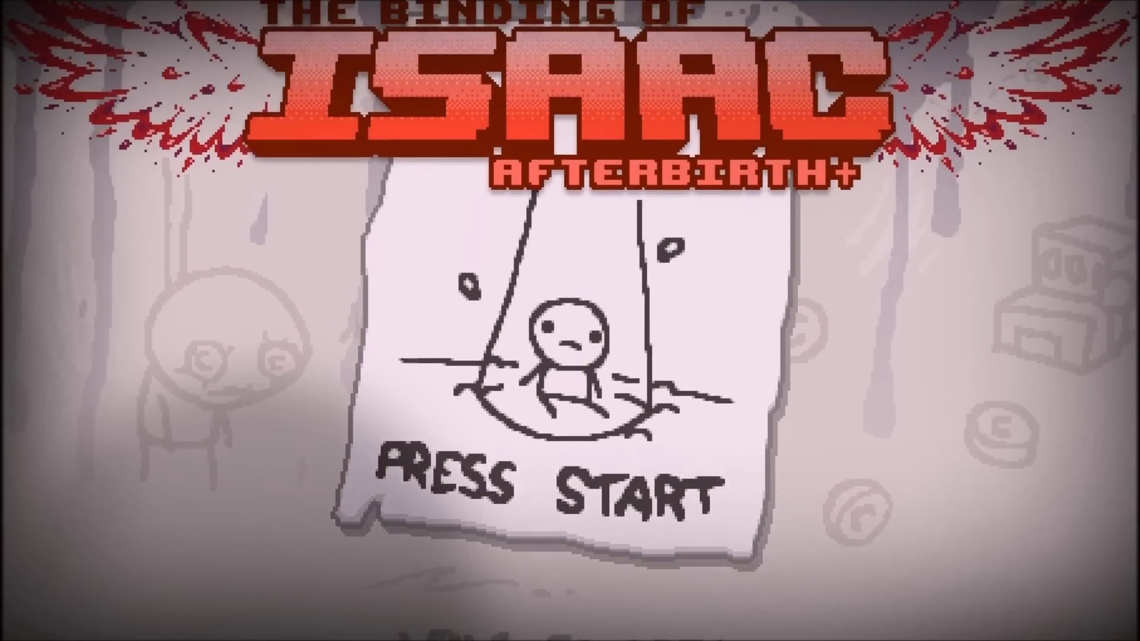
- Load save File 2 again and open the Controls options with the list of plugged-in devices
key(space)
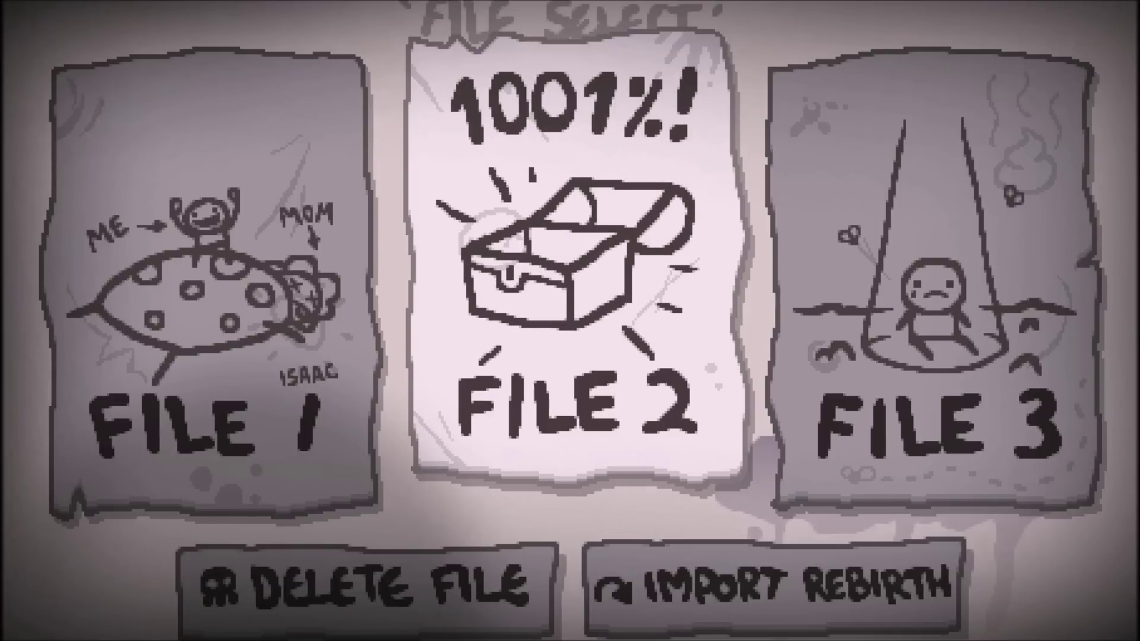
key(space)
key(Up)
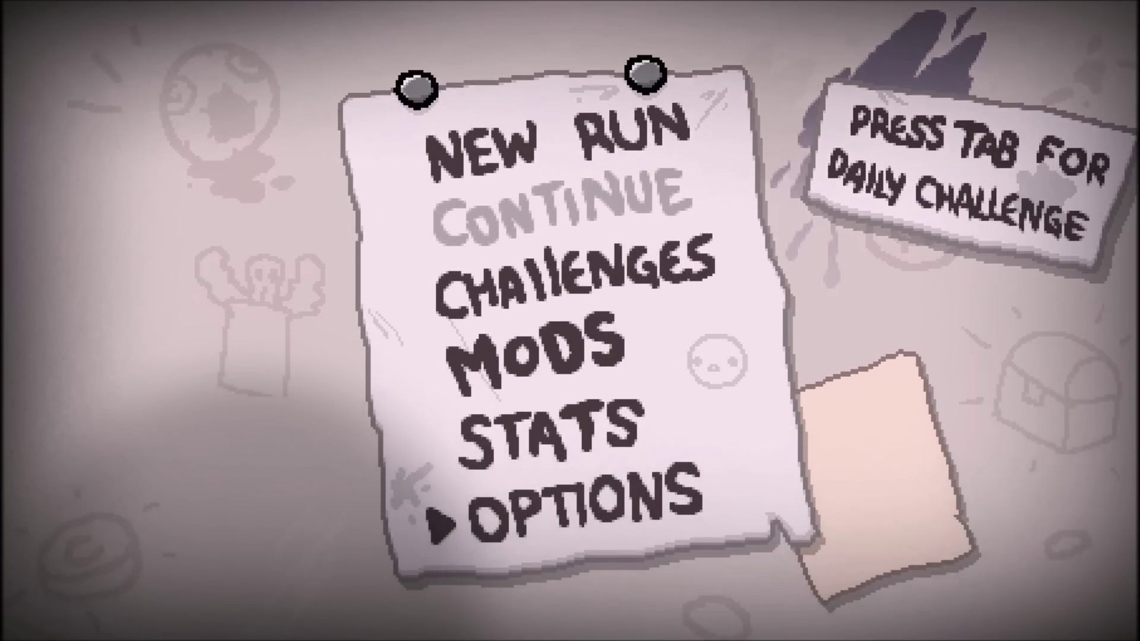
key(space)
key(Up)
key(space)
key(Escape)
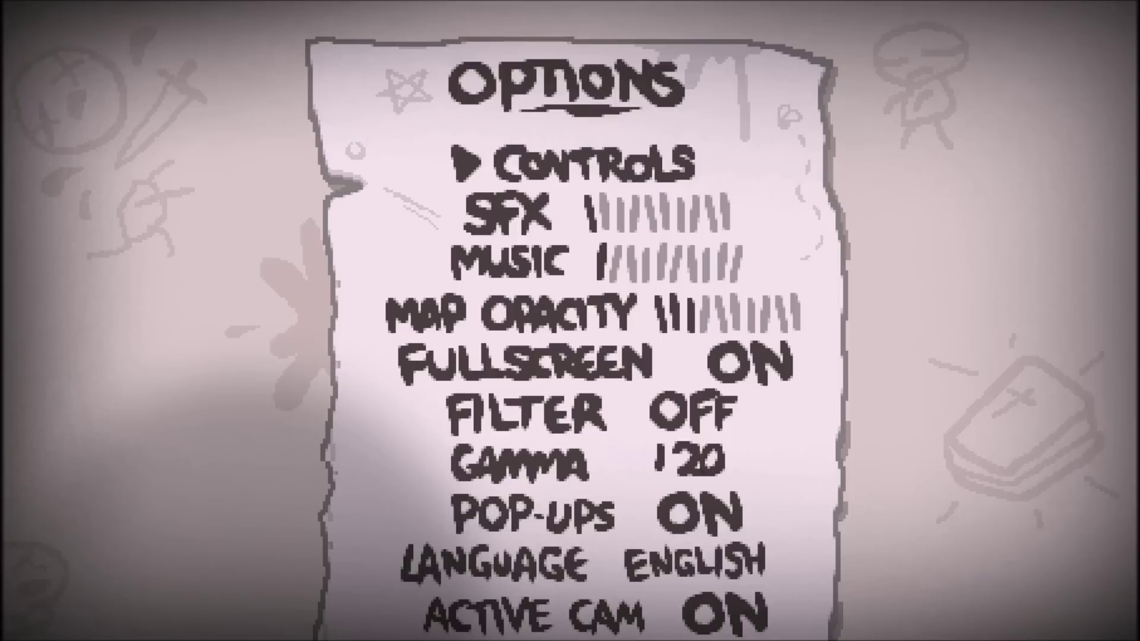
key(space)
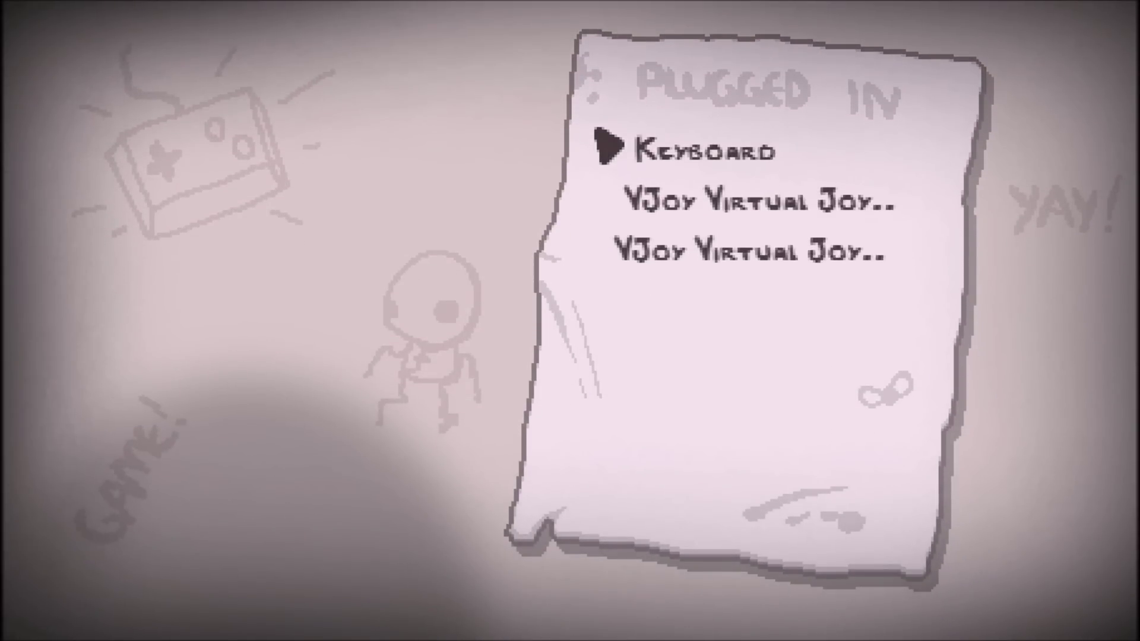
- Return to the options, reopen Controls and open the key configuration of the second VJoy virtual joystick
key(Escape)
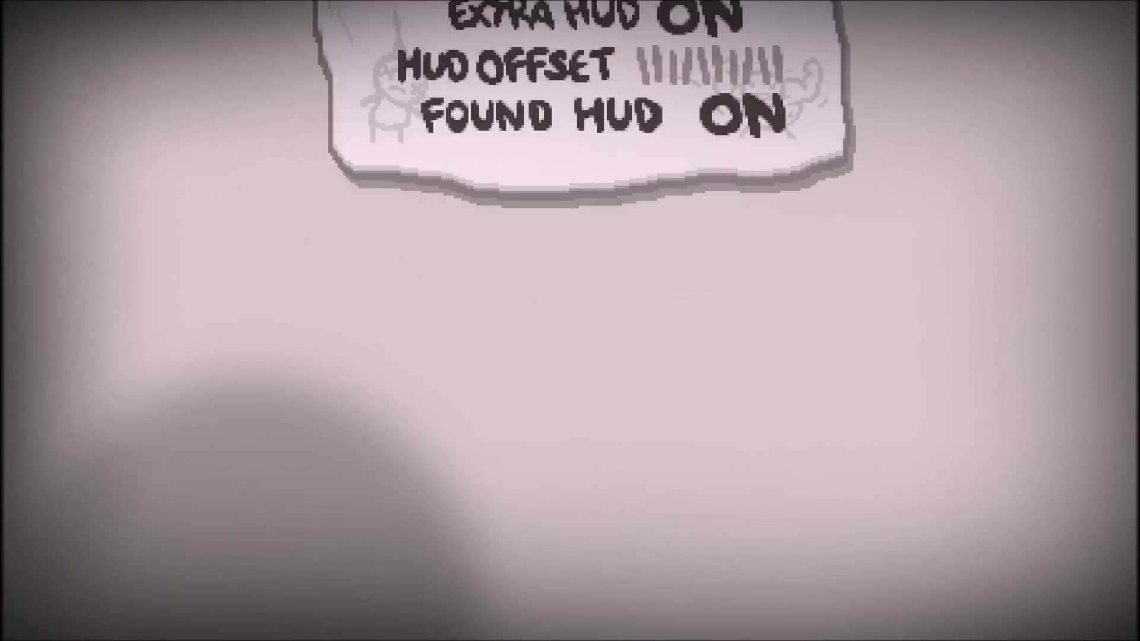
key(Up)
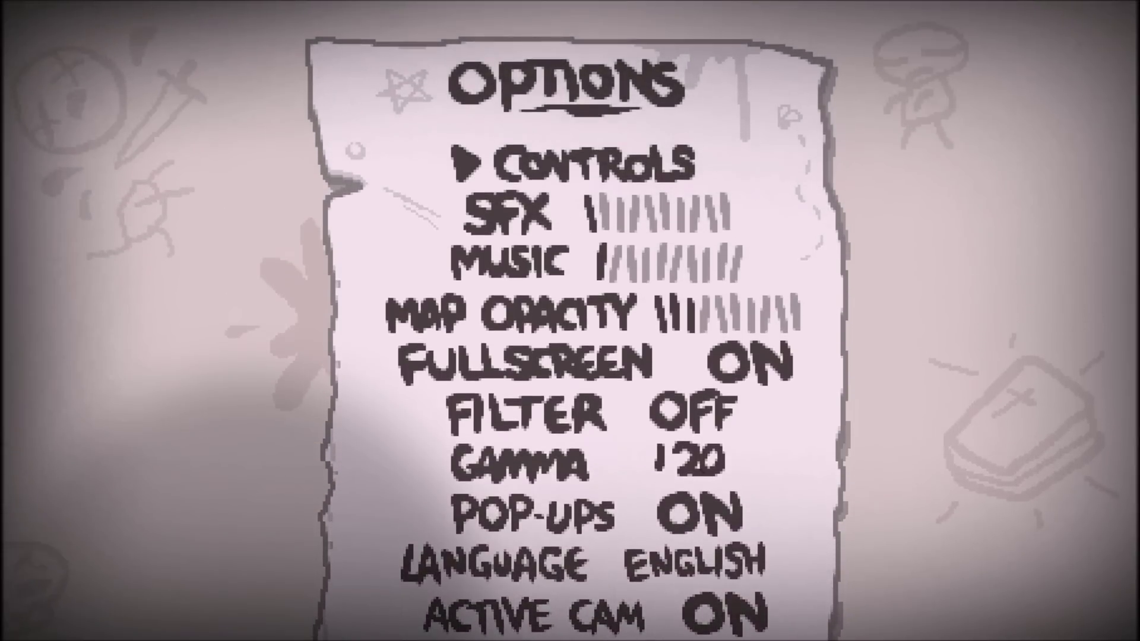
key(space)
key(Down)
key(Down)
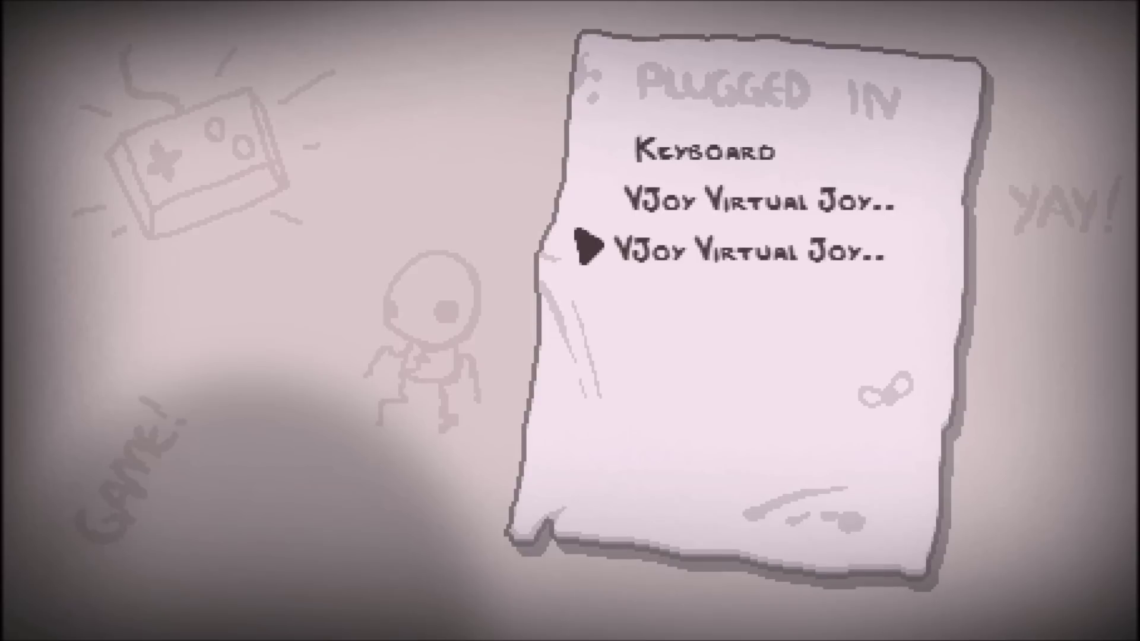
key(space)
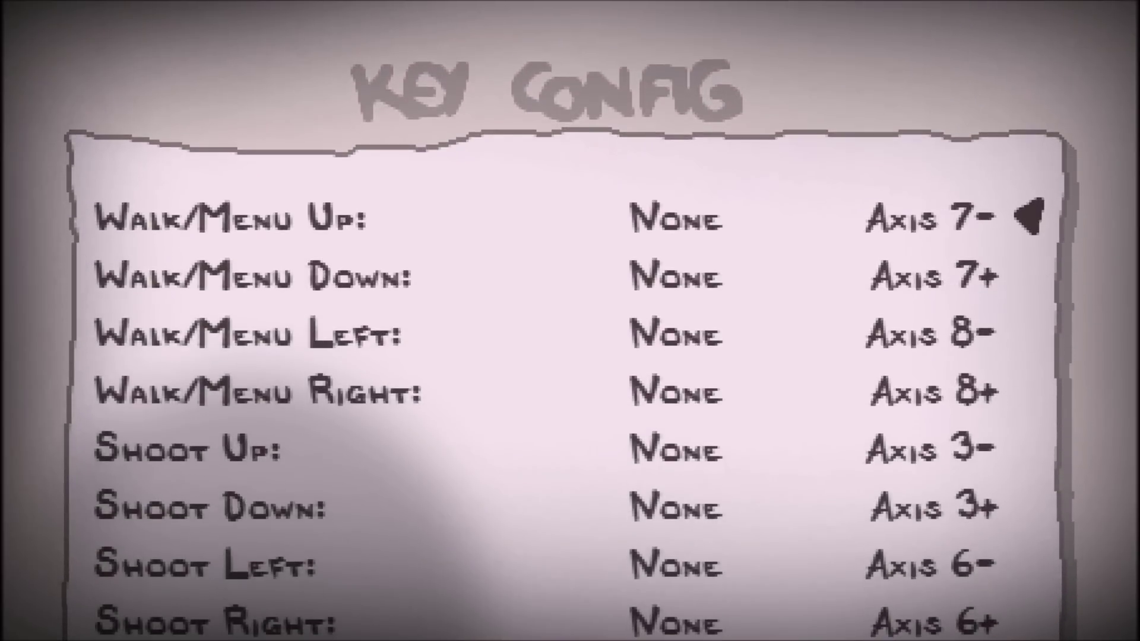
- Look through the second VJoy joystick's key bindings, from the walk and shoot directions to the menu confirm and back actions
key(Up)
key(Up)
key(Up)
key(Up)
key(Up)
key(Up)
key(Up)
key(Up)
key(Up)
key(Up)
key(Up)
key(Up)
key(Up)
key(Up)
key(Up)
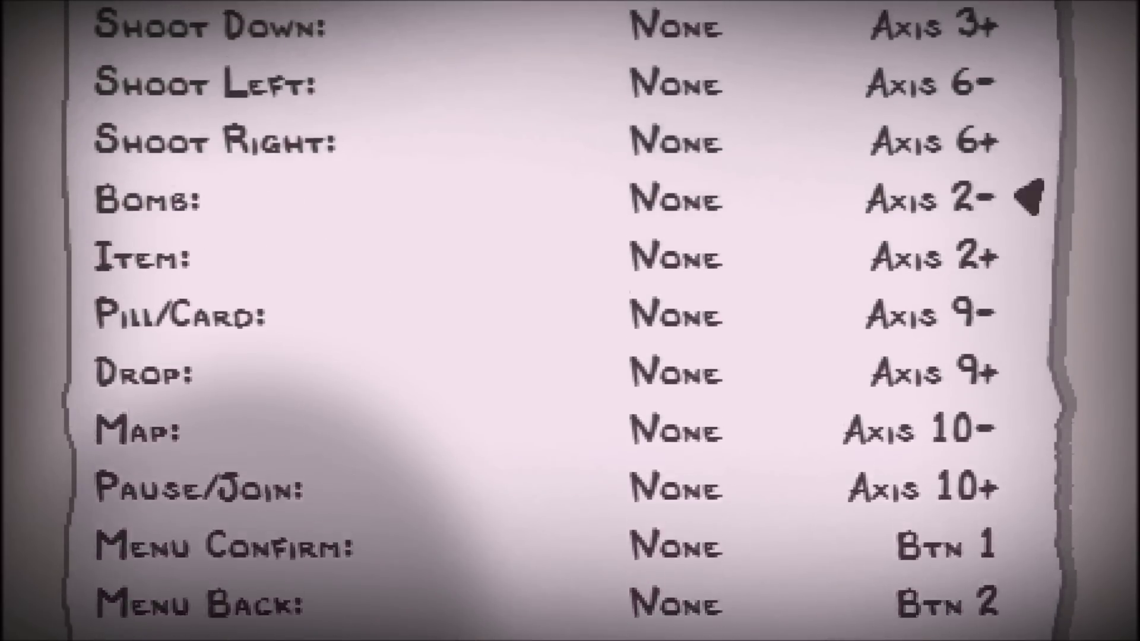
key(Up)
key(Up)
key(Up)
key(Up)
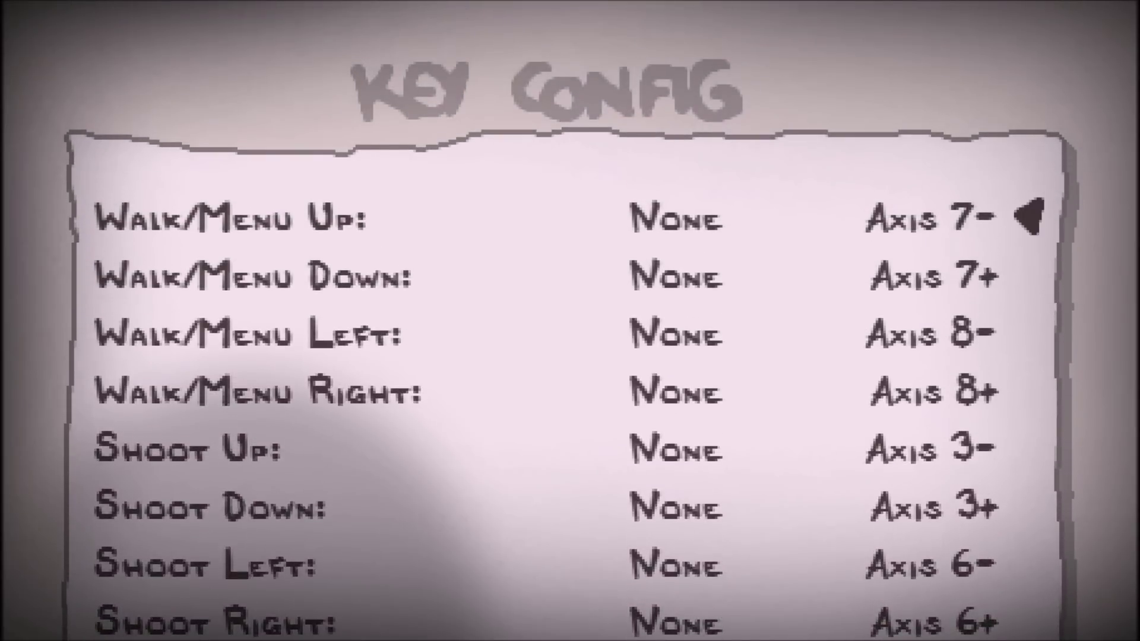